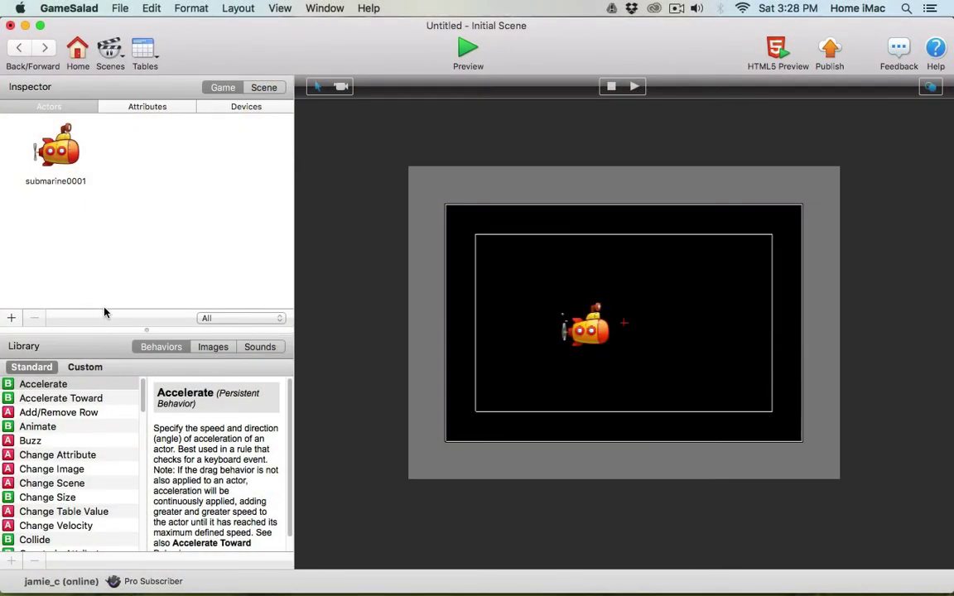
- Drop Accelerate Toward from the Behaviors library onto the submarine and open its behavior editor
double_click(58, 157)
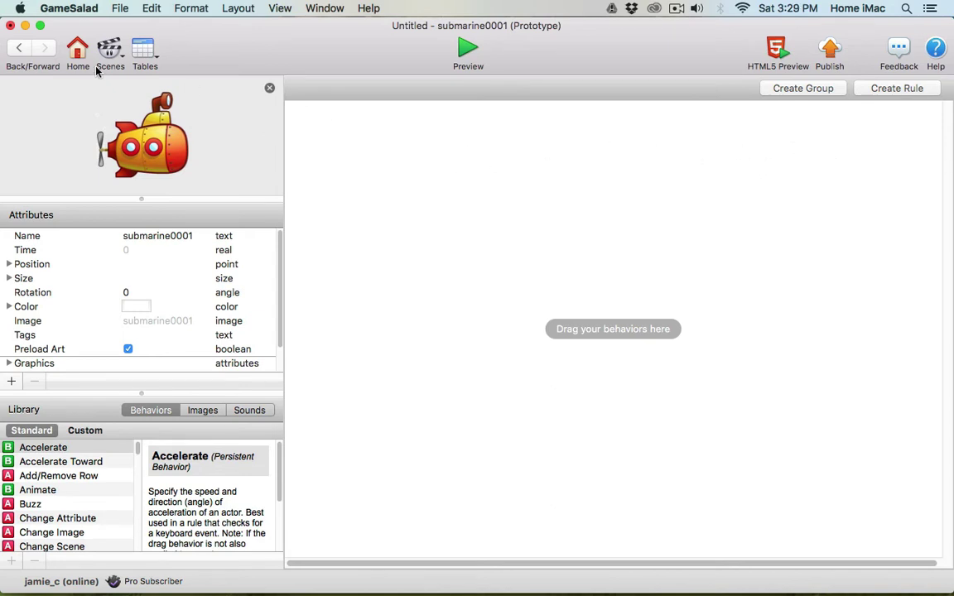
click(18, 47)
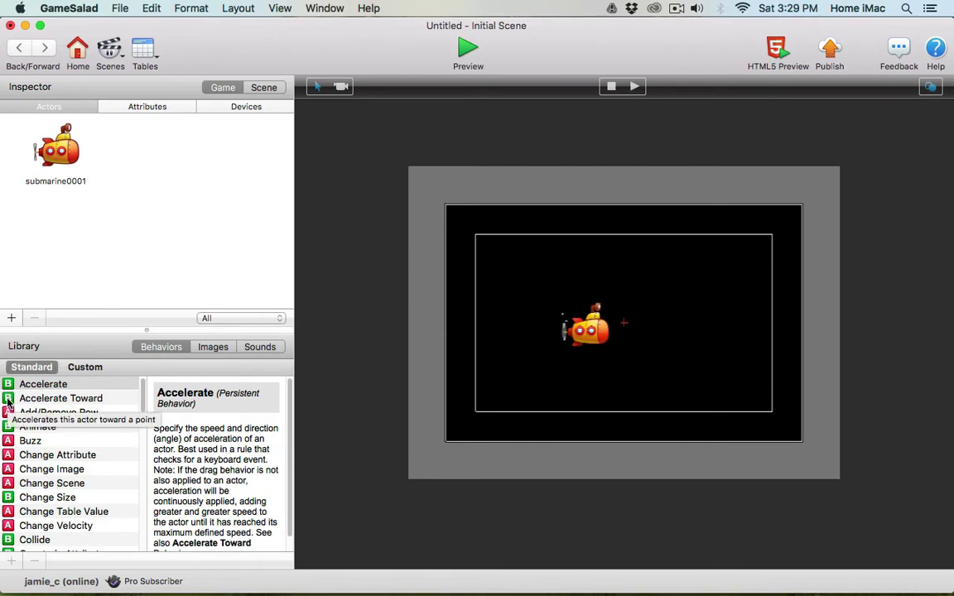
drag(8, 401, 70, 403)
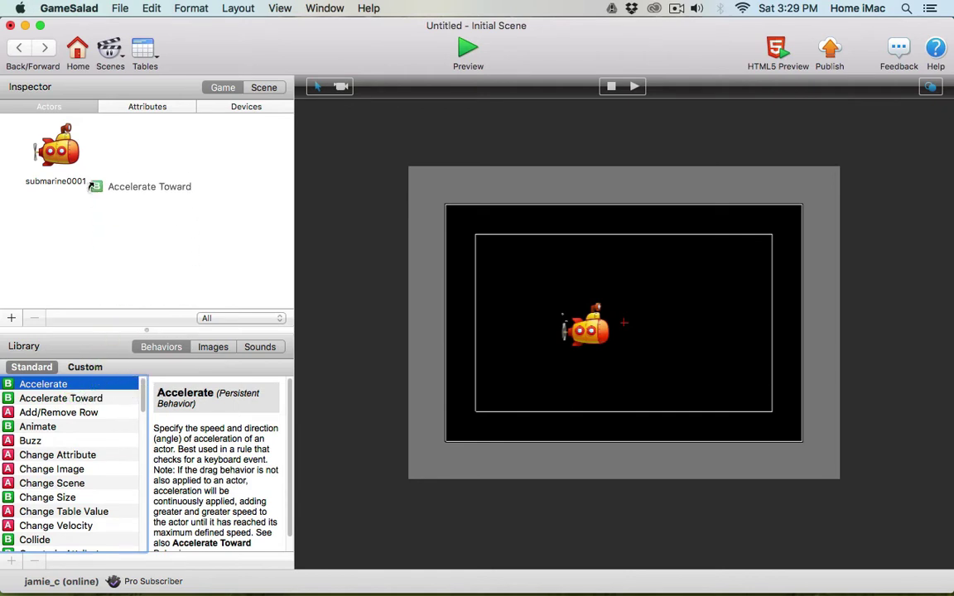
drag(71, 403, 60, 153)
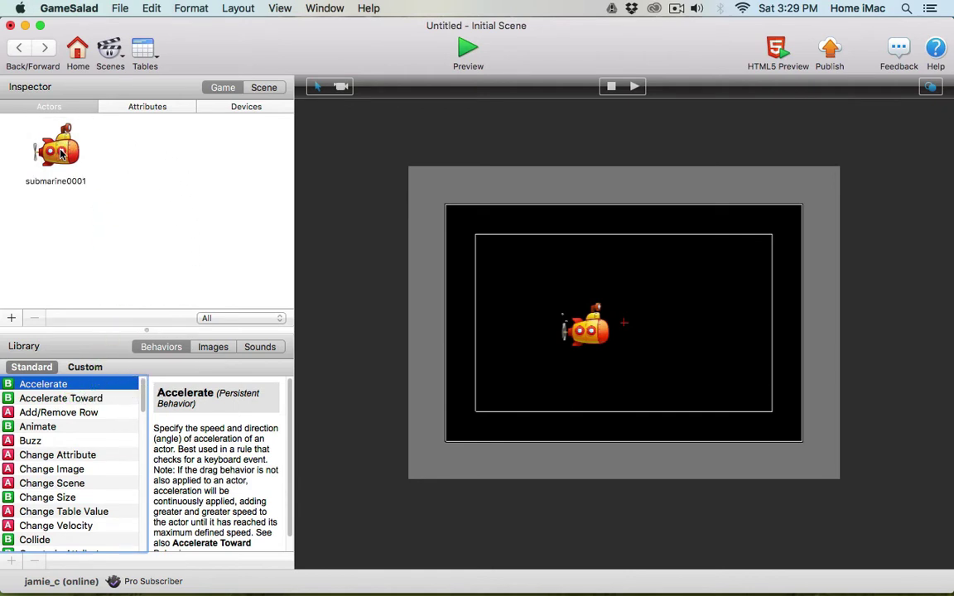
double_click(60, 153)
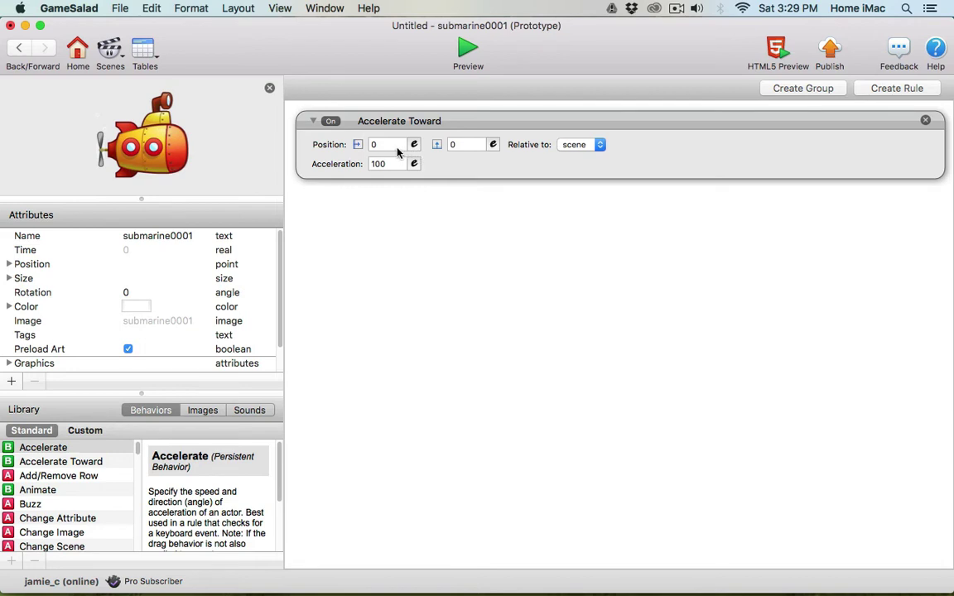
- Inspect the Accelerate Toward target X and Y position fields, then go back to the Initial Scene
click(372, 144)
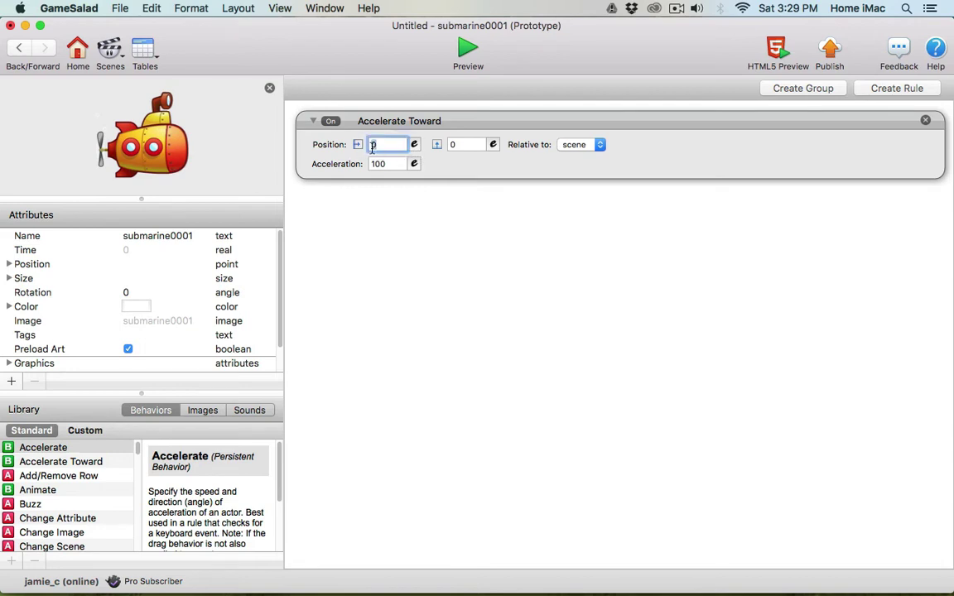
click(462, 145)
click(374, 145)
key(Tab)
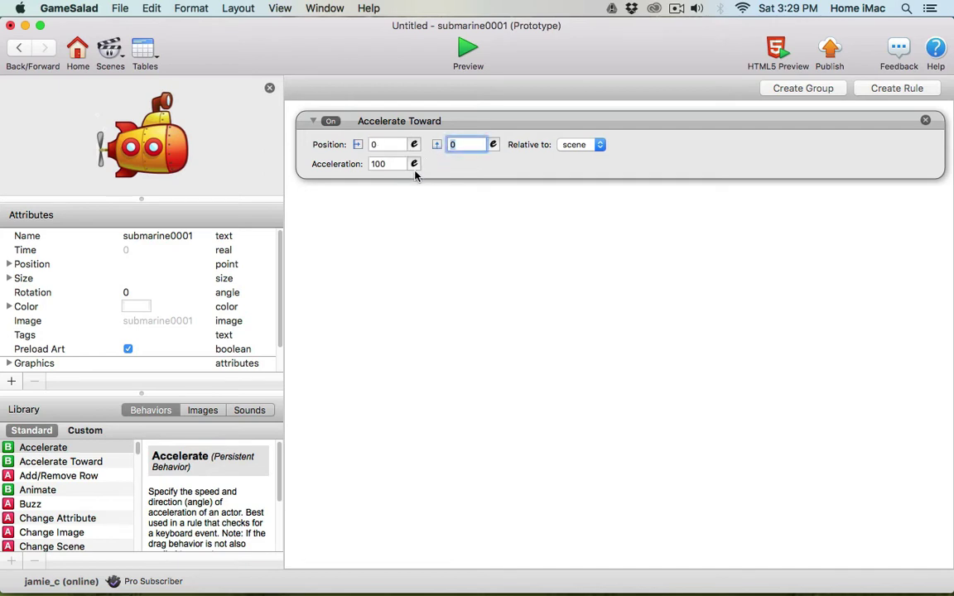
click(19, 49)
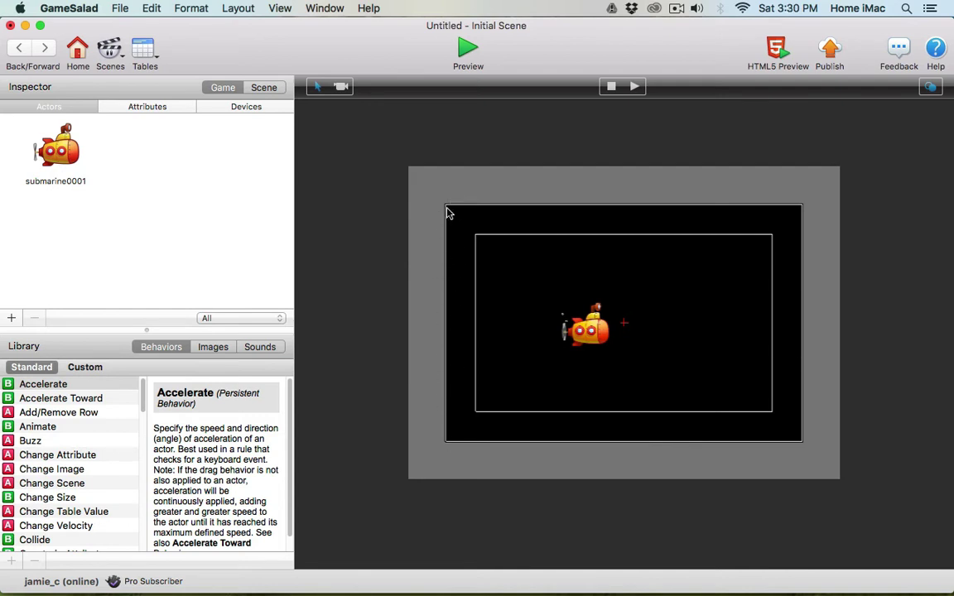
- Nudge the submarine slightly right on the stage and preview it accelerating toward 0,0
click(584, 336)
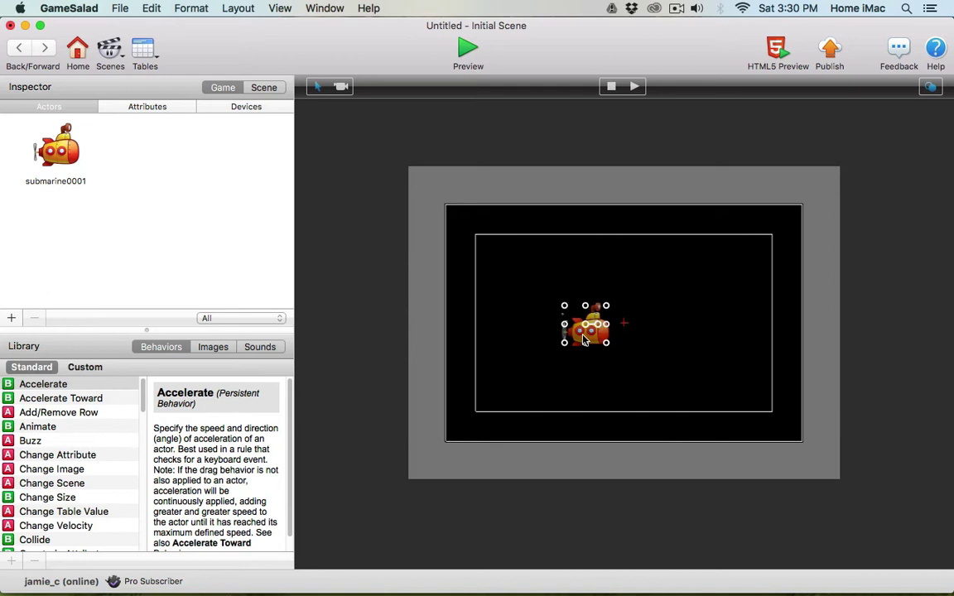
drag(584, 338, 619, 341)
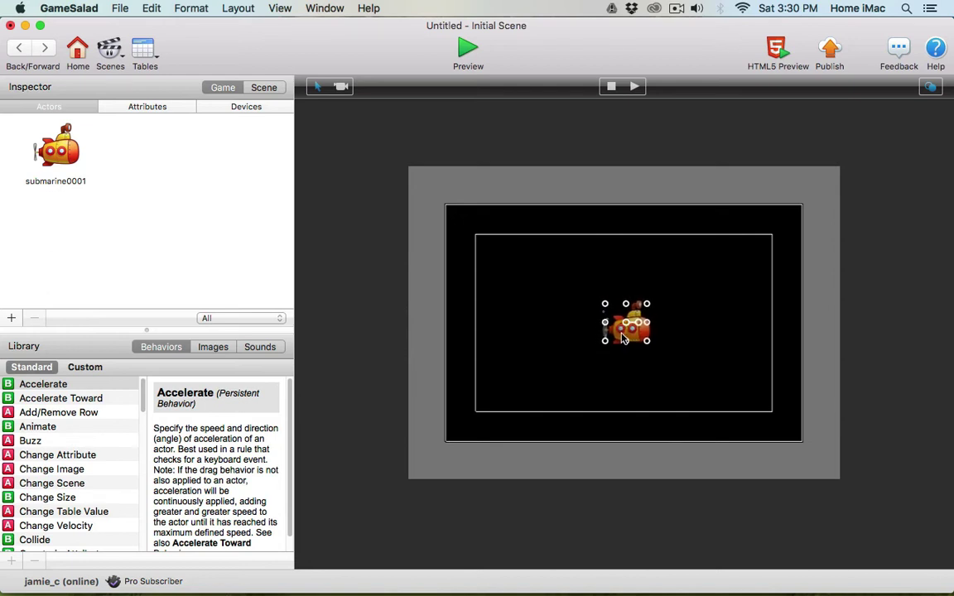
click(426, 322)
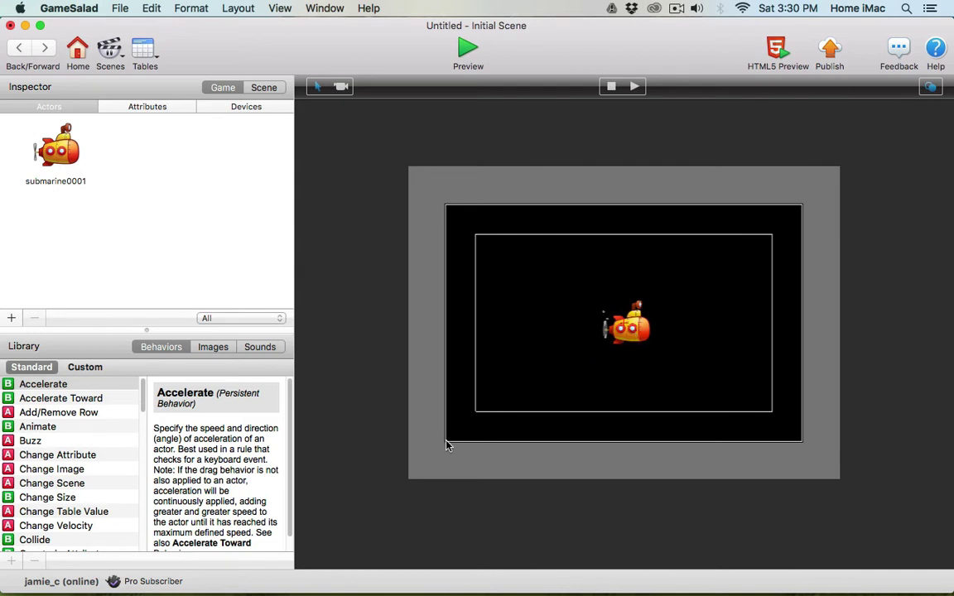
click(467, 51)
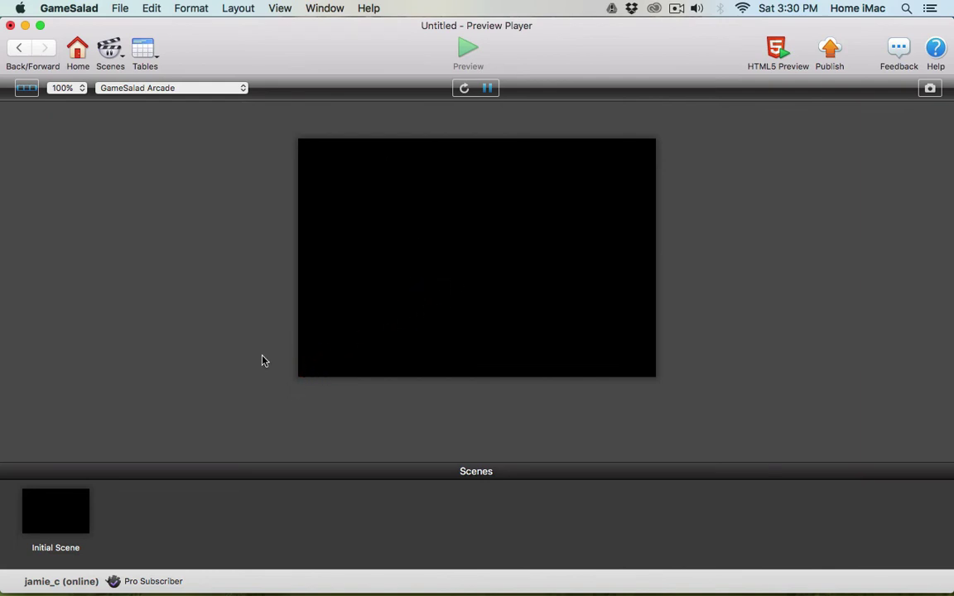
click(19, 47)
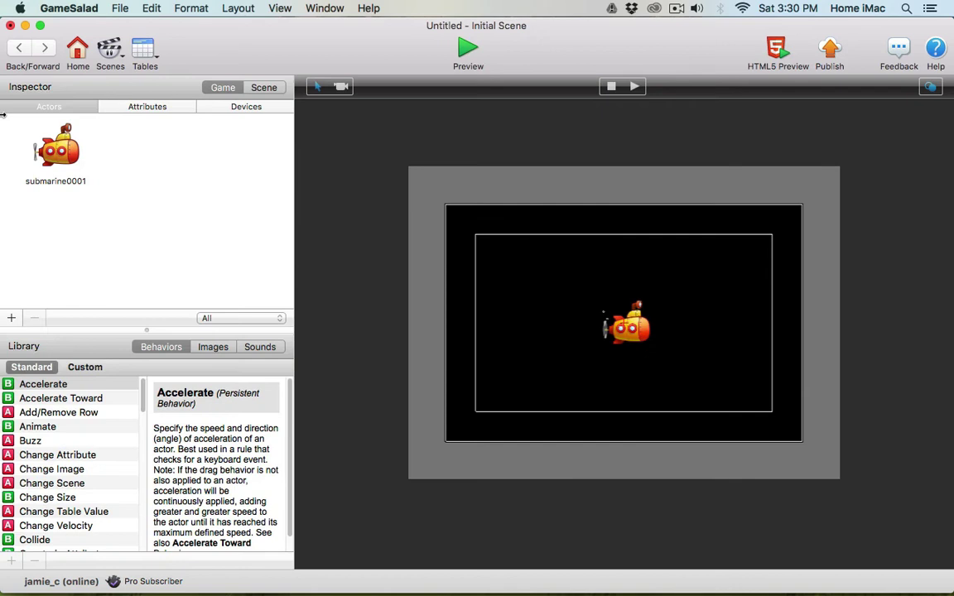
- Check the submarine's target fields, then expand the Initial Scene's Size to reveal 480 × 320
double_click(59, 151)
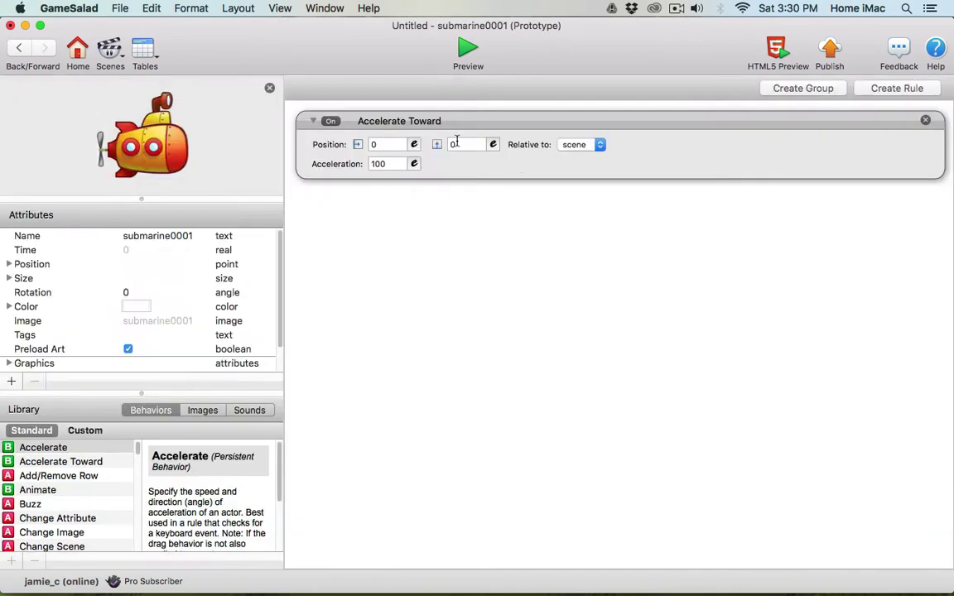
click(454, 146)
click(381, 145)
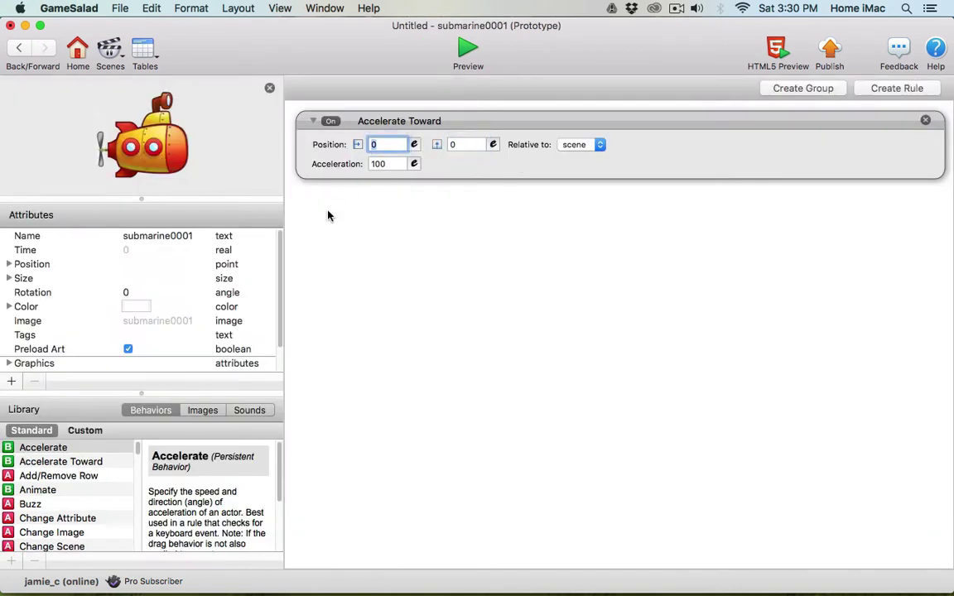
click(17, 49)
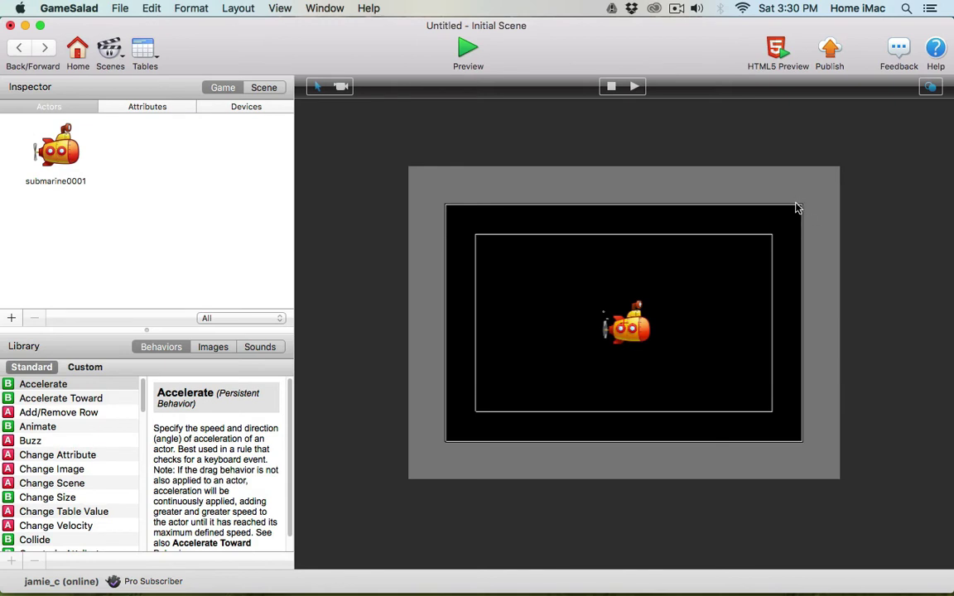
click(256, 91)
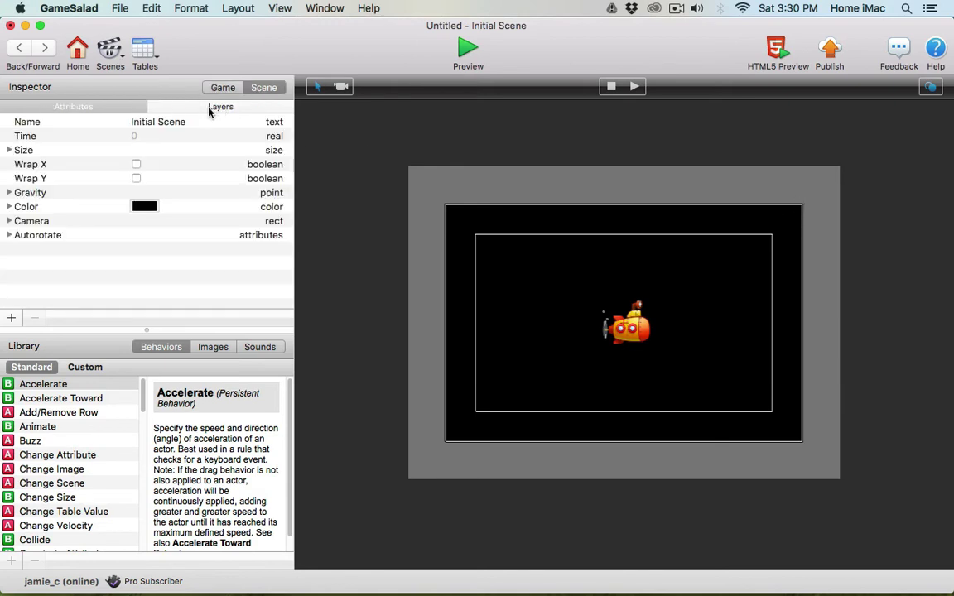
click(8, 149)
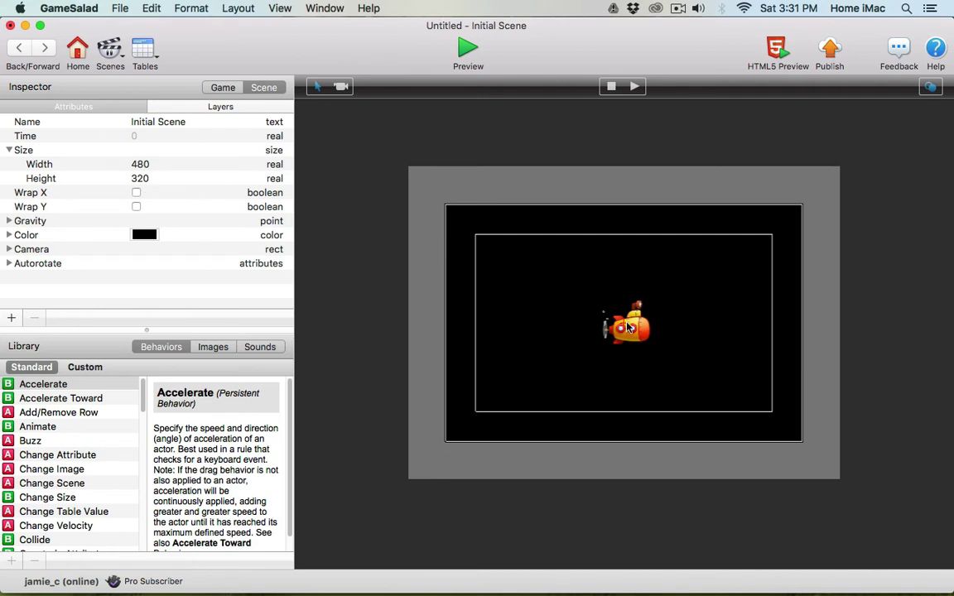
- Set the Accelerate Toward target to X 480, Y 160 and preview the submarine heading right
click(20, 52)
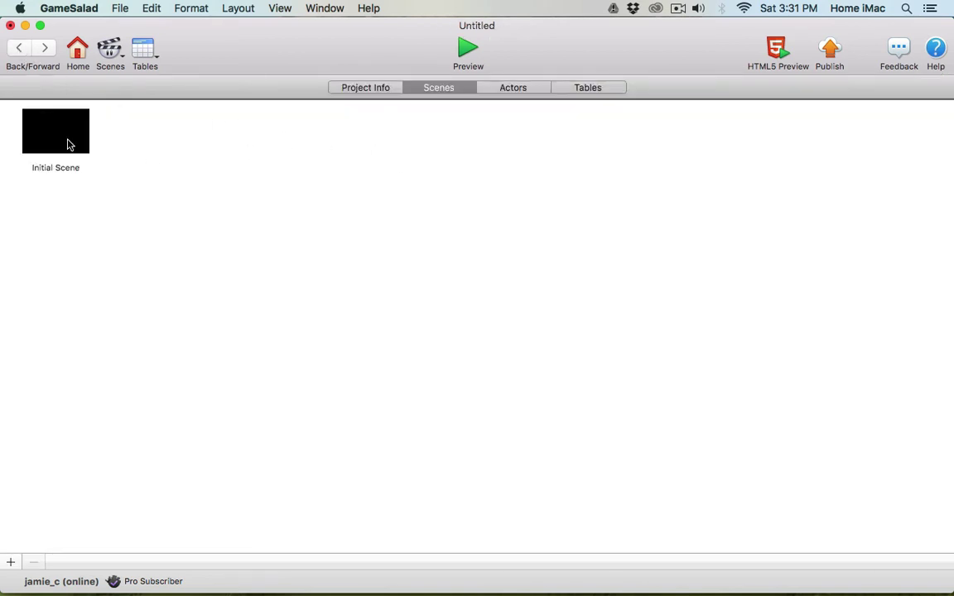
double_click(70, 145)
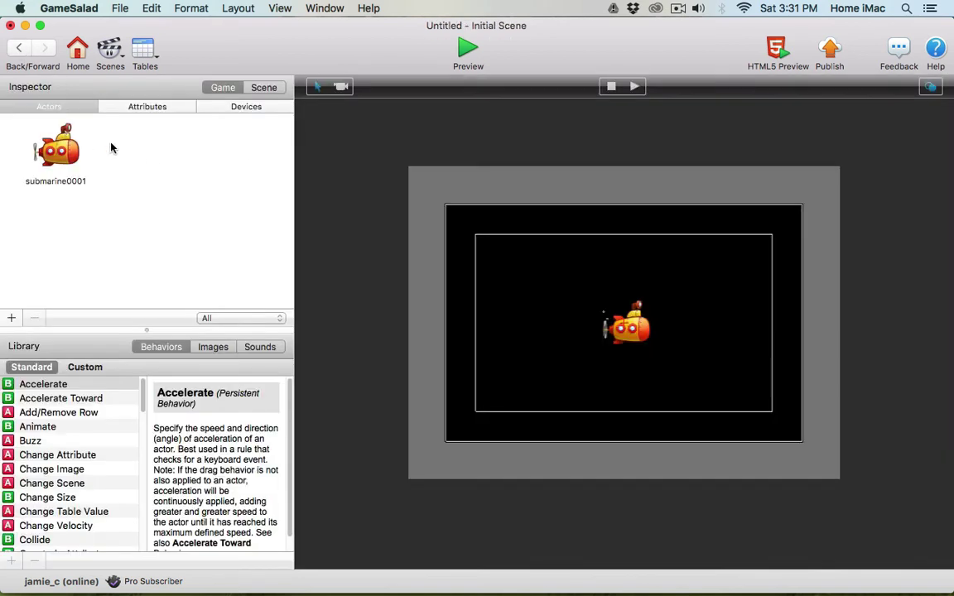
double_click(55, 142)
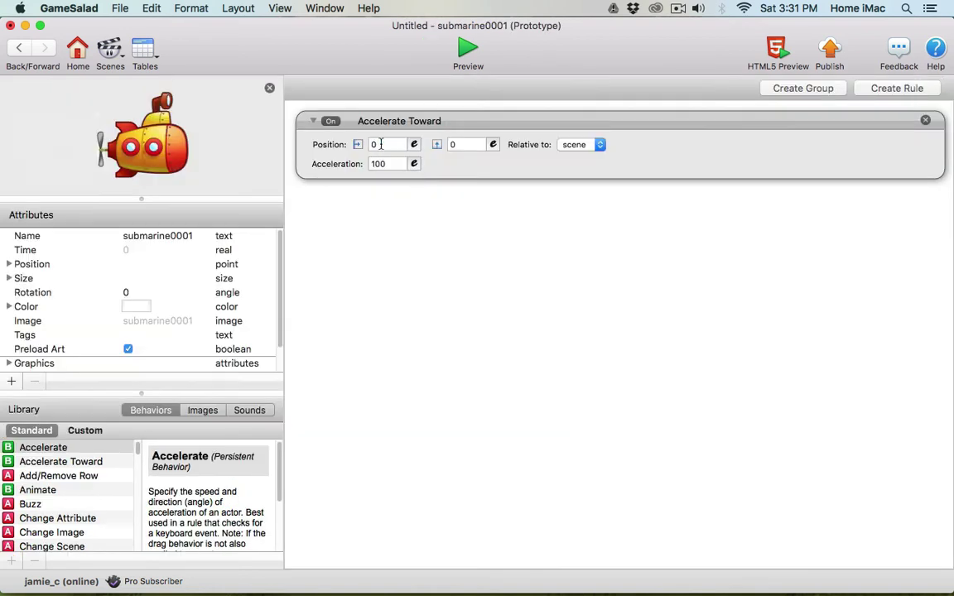
click(381, 147)
text(480)
key(Return)
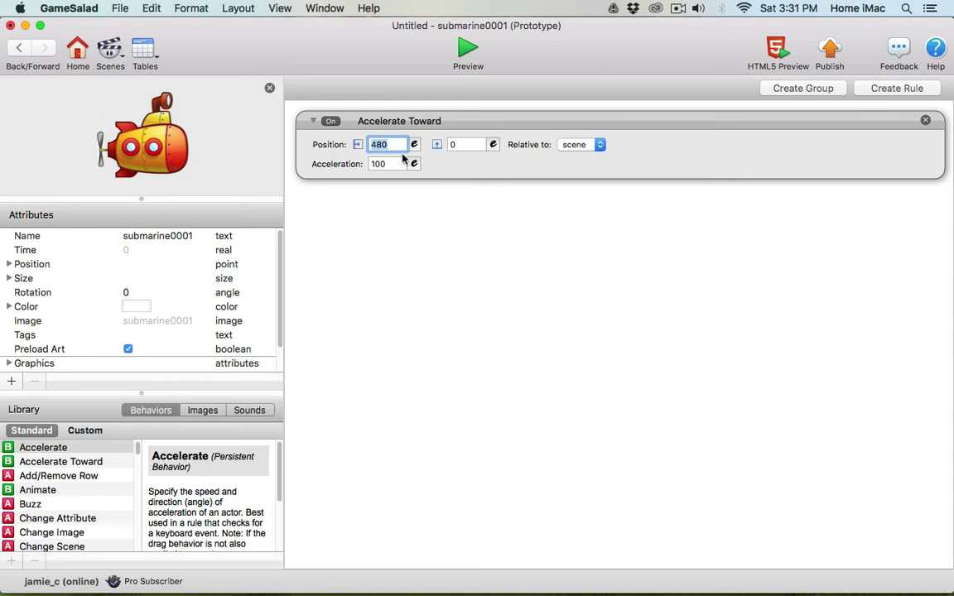
click(462, 146)
text(16)
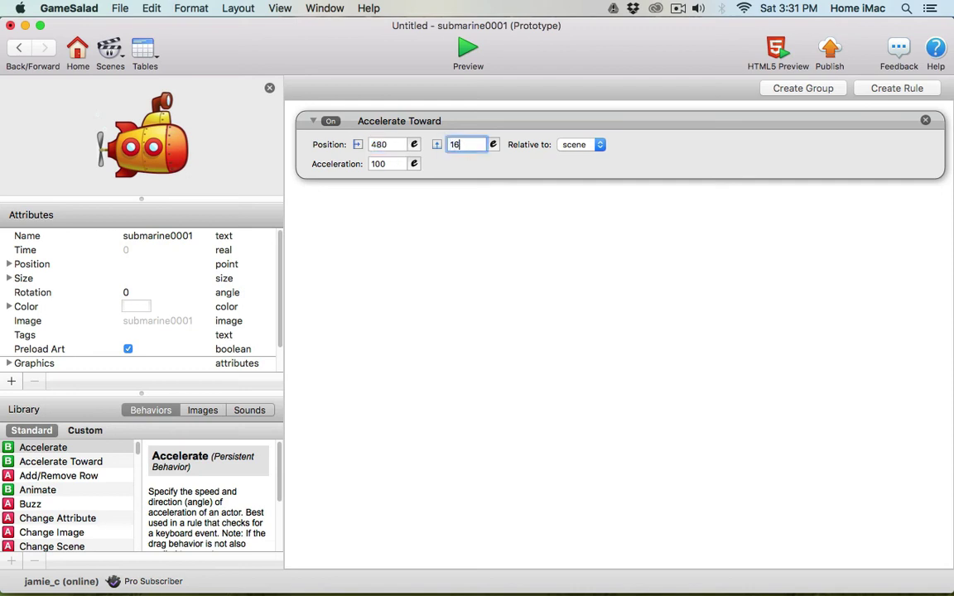
key(Return)
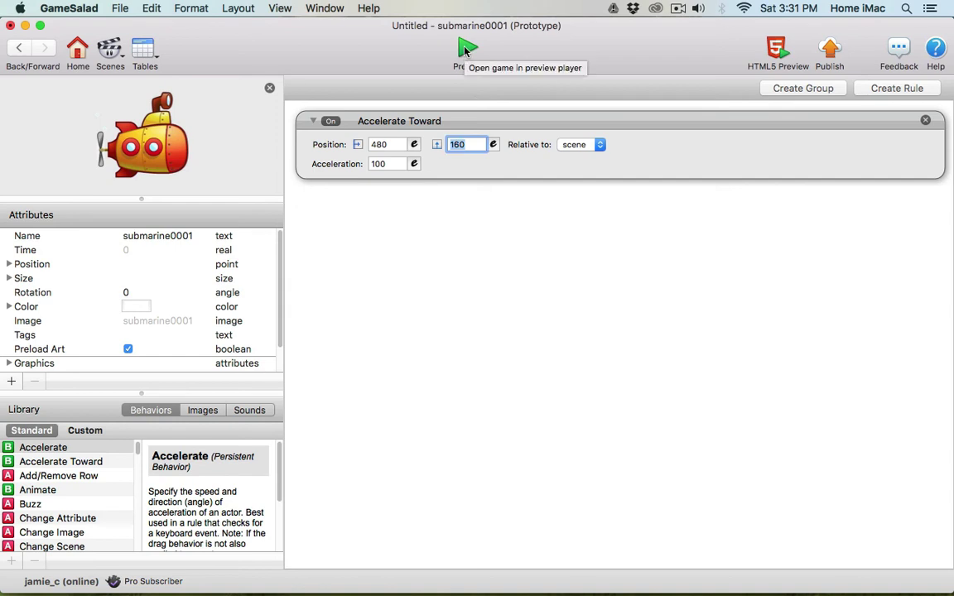
click(465, 50)
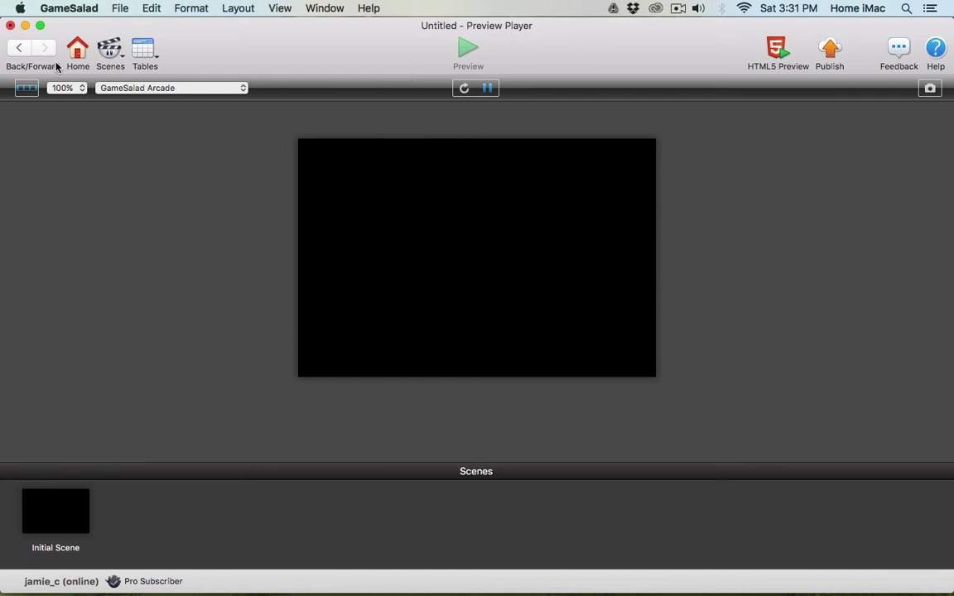
click(20, 50)
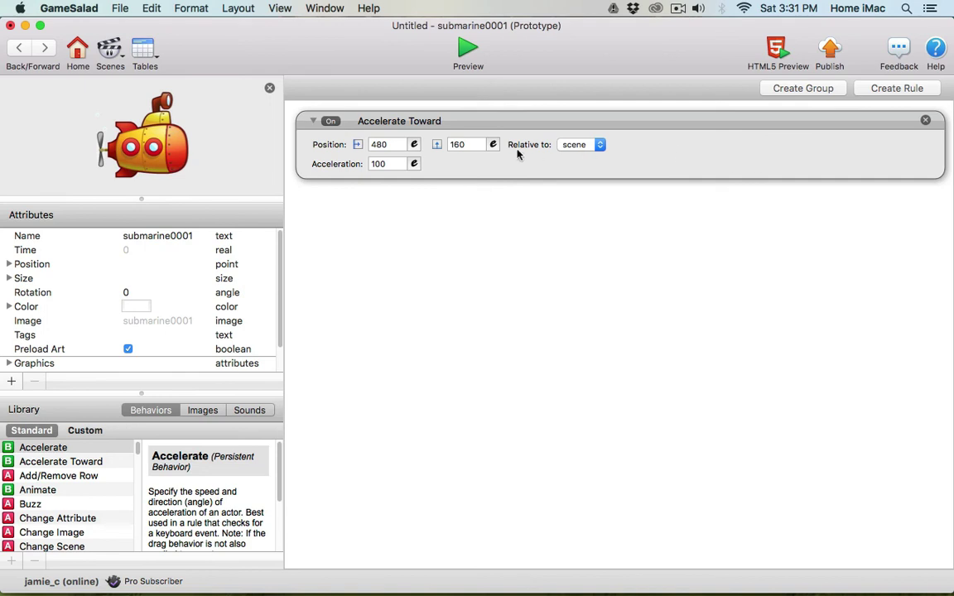
- Change the target Y to 320 and preview the submarine rising toward the top-right corner
click(461, 144)
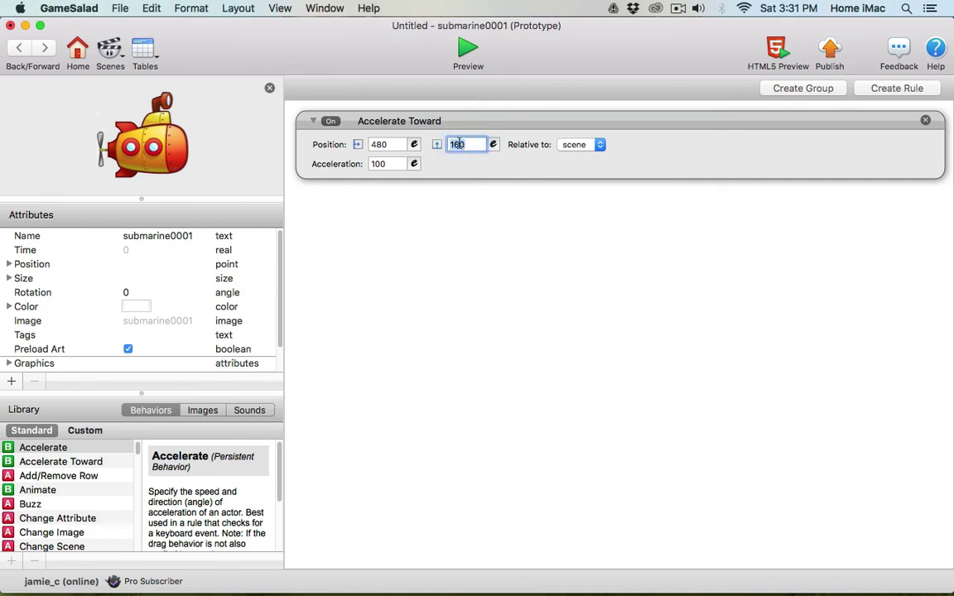
text(320)
key(Return)
click(467, 50)
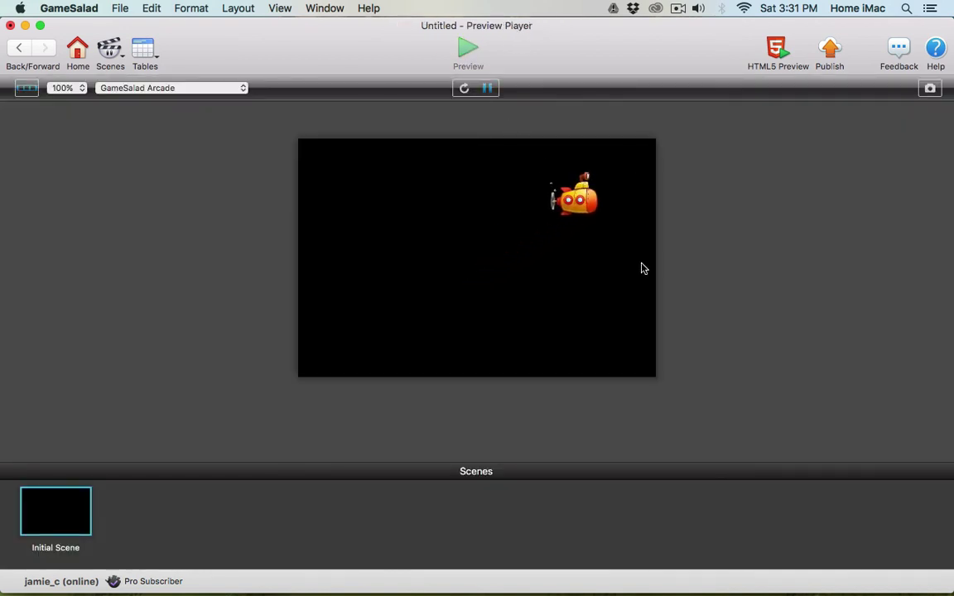
click(19, 47)
- Move the submarine off-stage to the lower-left corner, preview the run, and reopen submarine0001
click(18, 47)
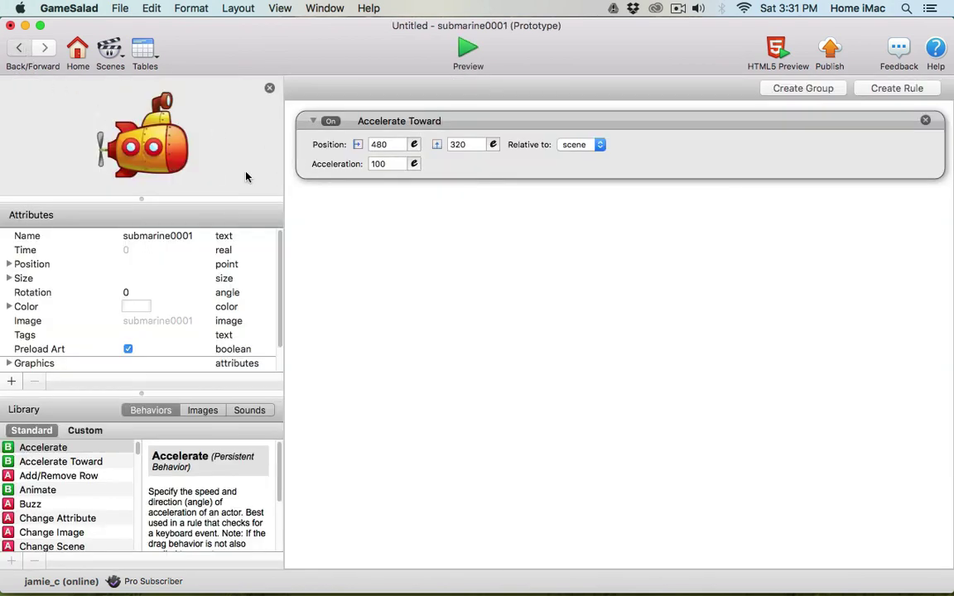
drag(640, 344, 432, 476)
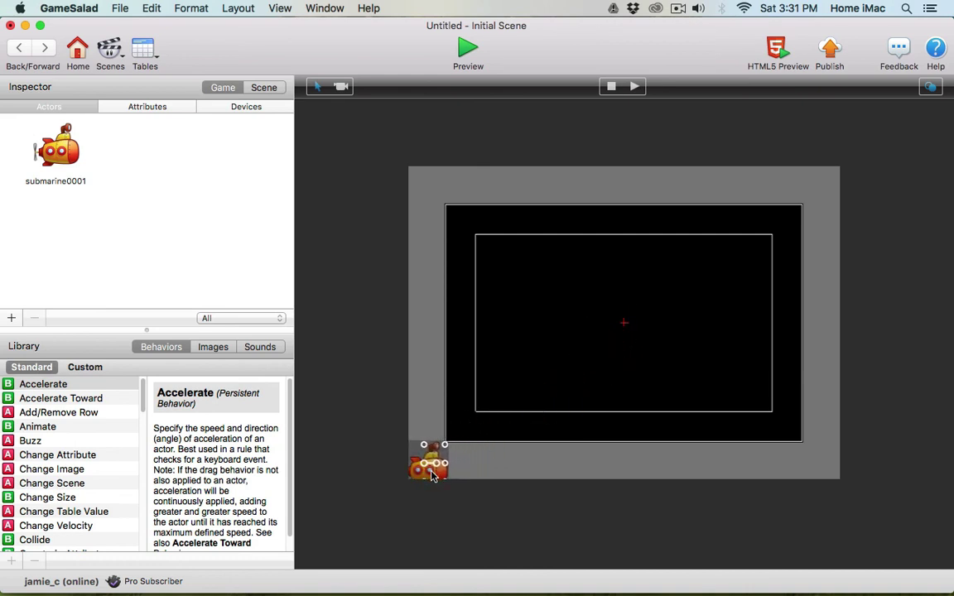
click(451, 462)
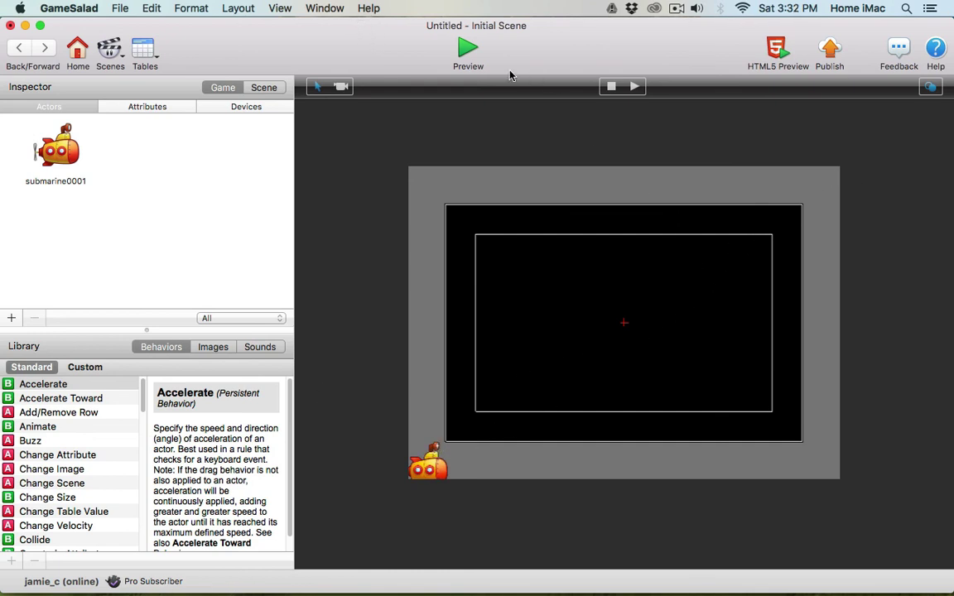
click(455, 51)
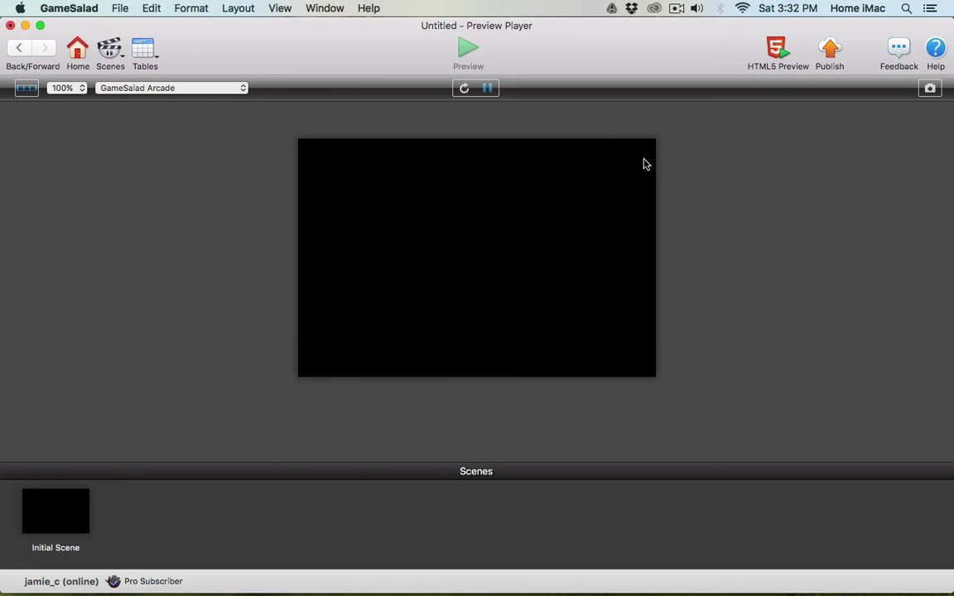
click(18, 47)
double_click(46, 149)
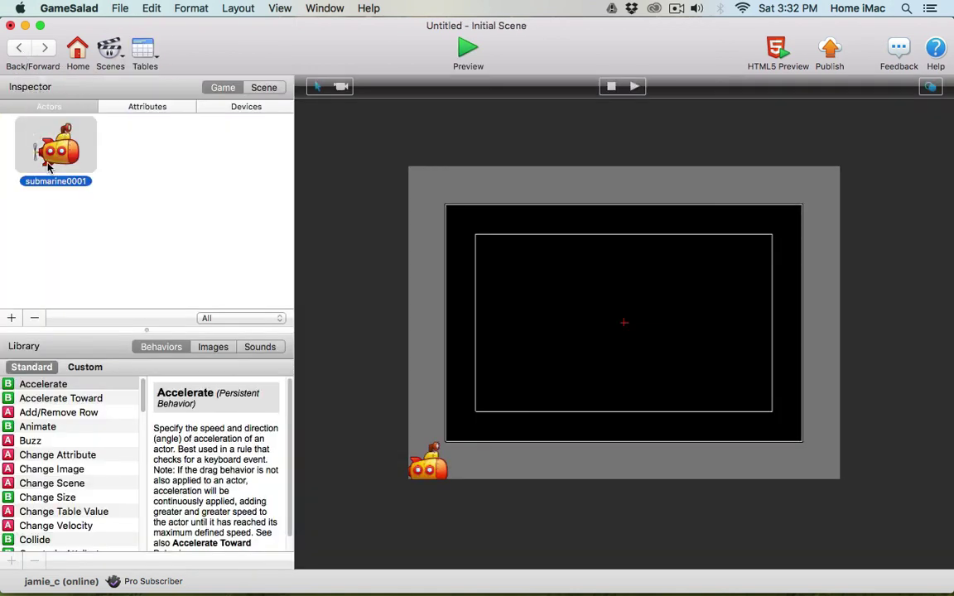